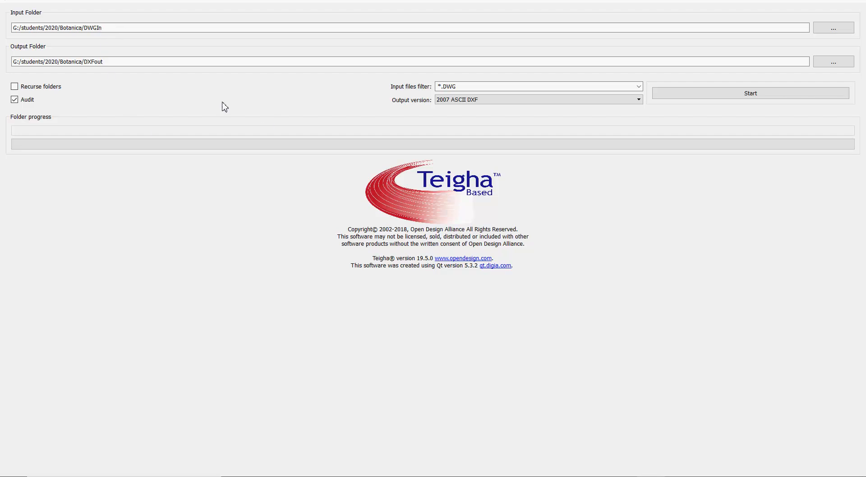
Run the conversion of the *.DWG files in DWGIn to 2007 ASCII DXF in DXFout, with Audit enabled
{"action": "left_click", "coordinate": [109, 63]}
{"action": "left_click", "coordinate": [639, 99]}
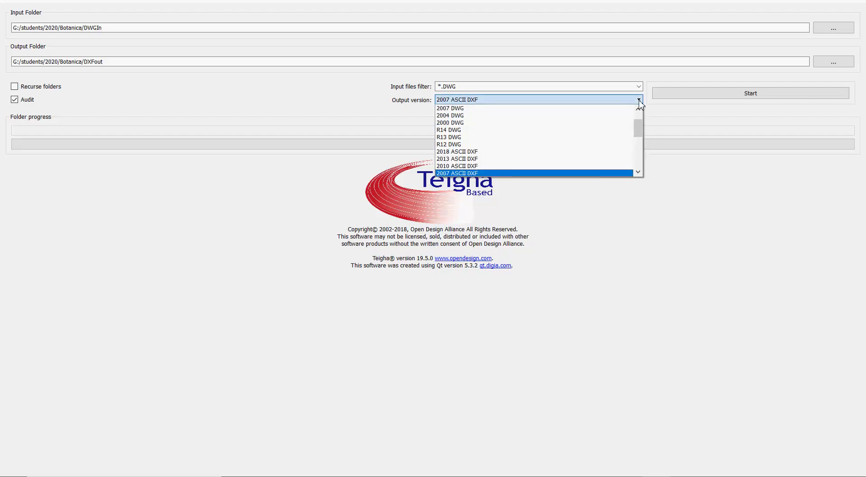
{"action": "left_click", "coordinate": [638, 268]}
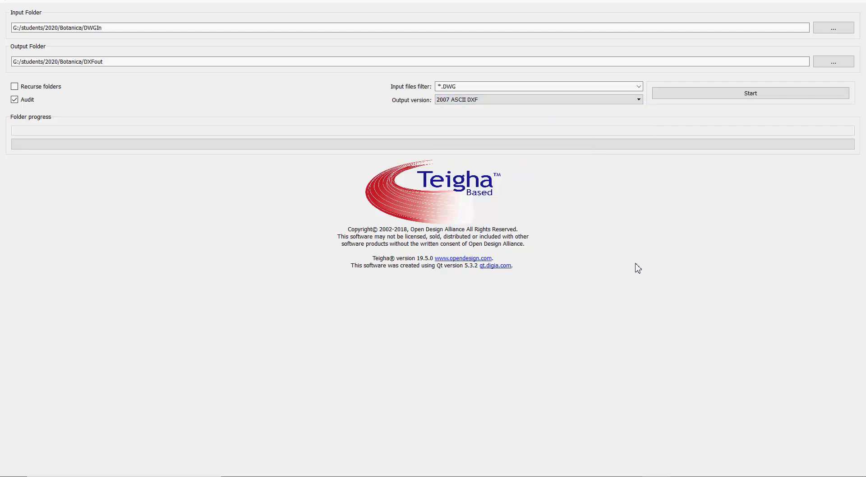
{"action": "left_click", "coordinate": [755, 98]}
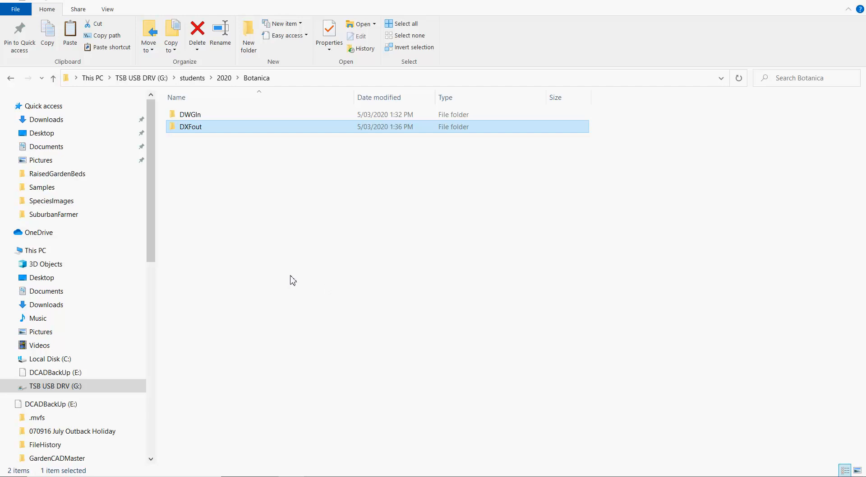
Examine the contents of the DWGIn source folder and the DXFout folder inside Botanica
{"action": "double_click", "coordinate": [183, 115]}
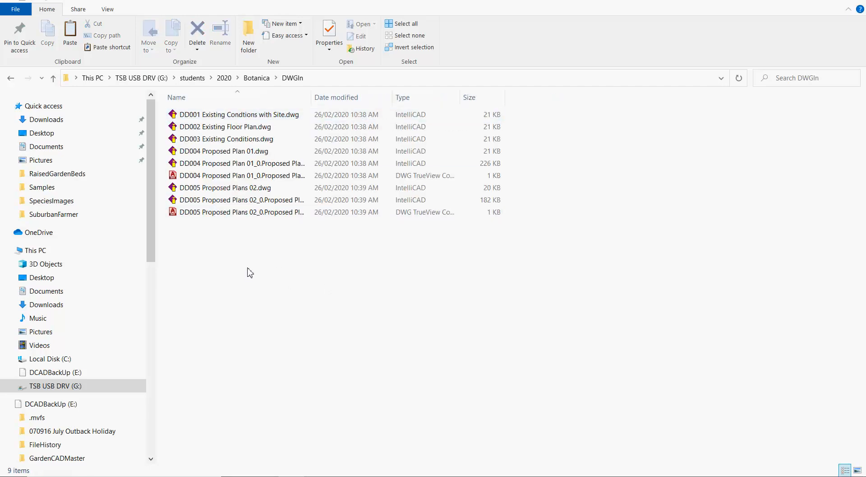
{"action": "left_click", "coordinate": [258, 78]}
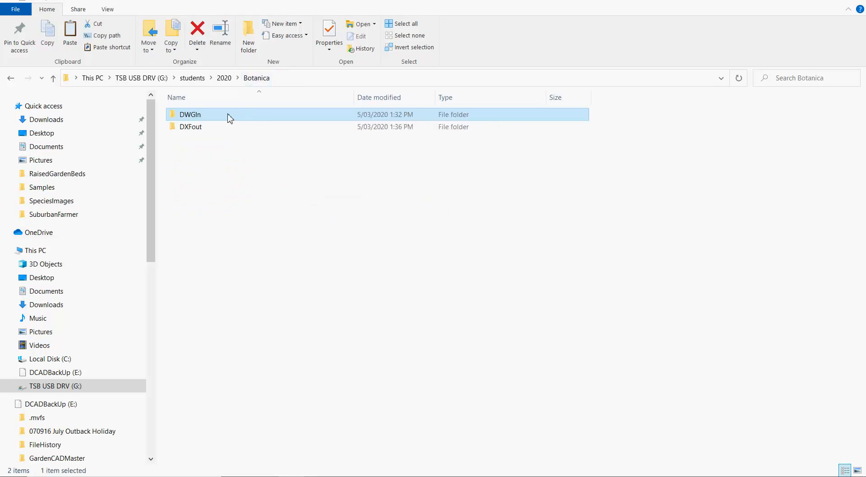
{"action": "double_click", "coordinate": [195, 128]}
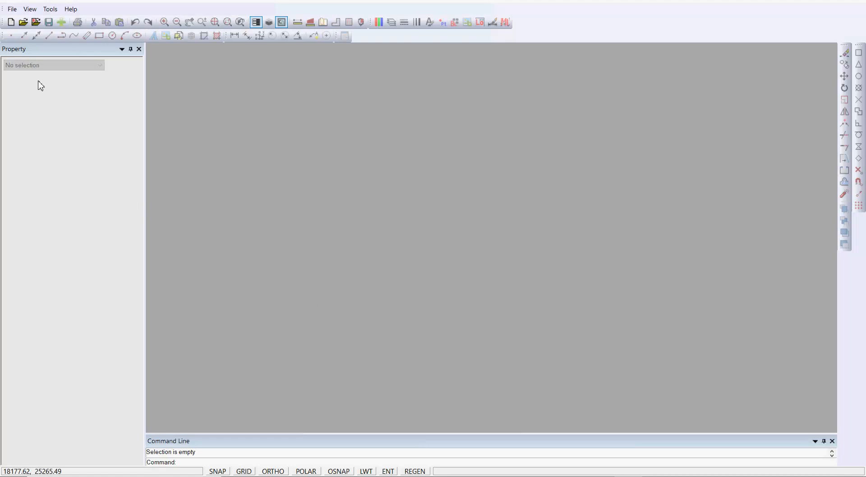
Switch to gCADPlus and create a new drawing from the Default.lcd template
{"action": "left_click", "coordinate": [11, 9]}
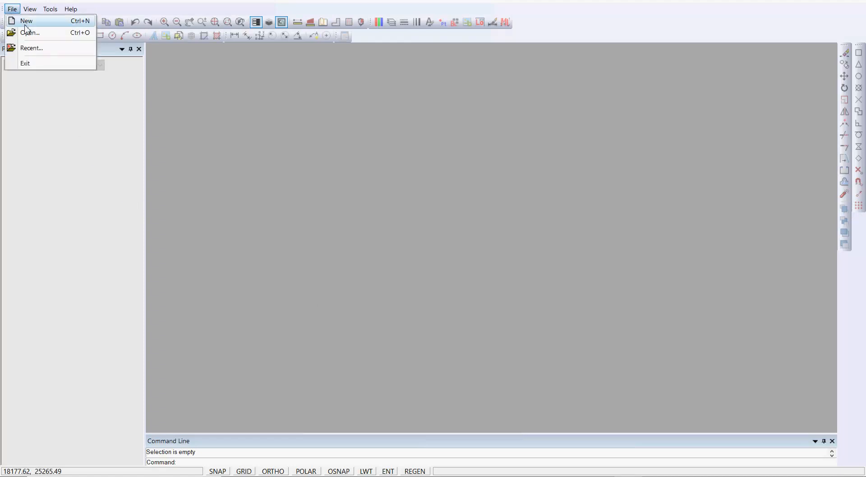
{"action": "left_click", "coordinate": [25, 23]}
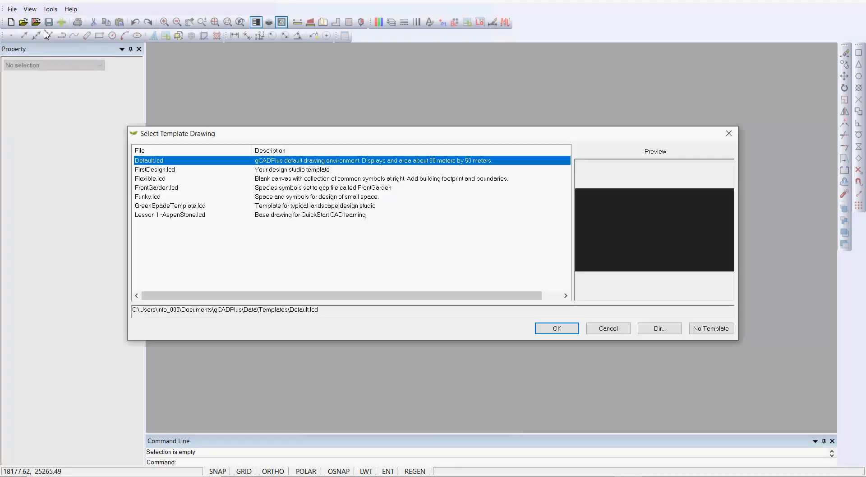
{"action": "left_click", "coordinate": [556, 328]}
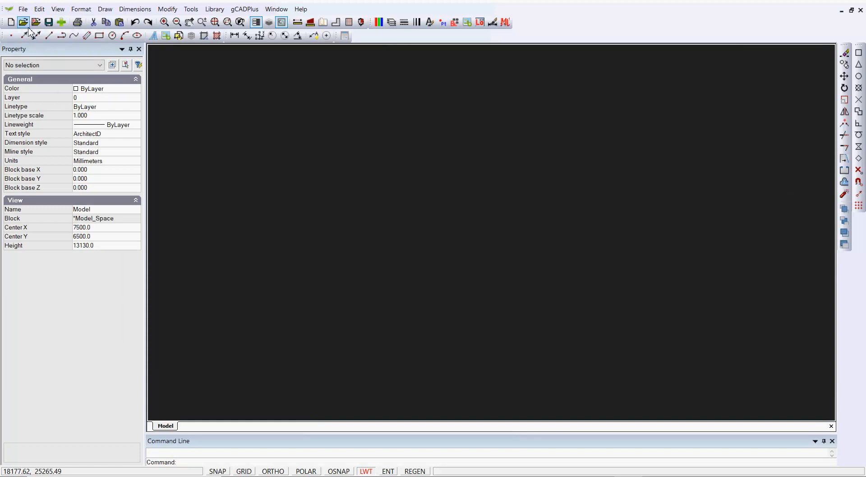
Import DD001 Existing Condtions with Site.dxf from the DXFout folder using gCADPlus DXF In
{"action": "left_click", "coordinate": [23, 9]}
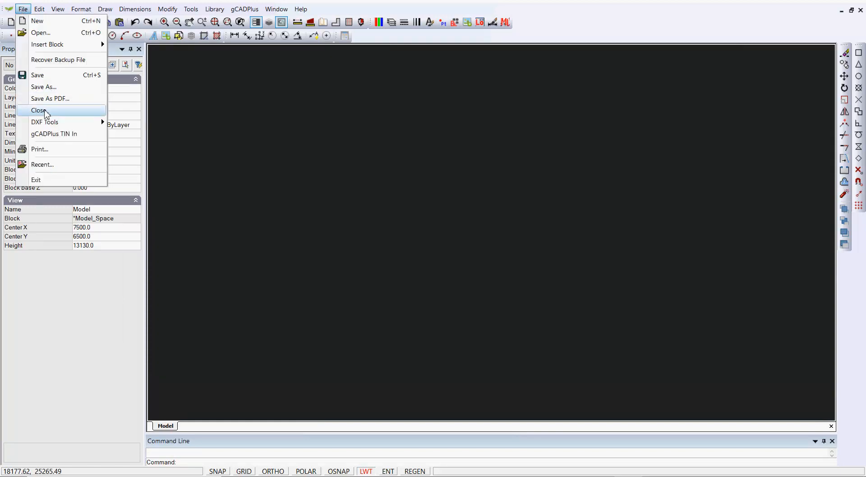
{"action": "mouse_move", "coordinate": [50, 127]}
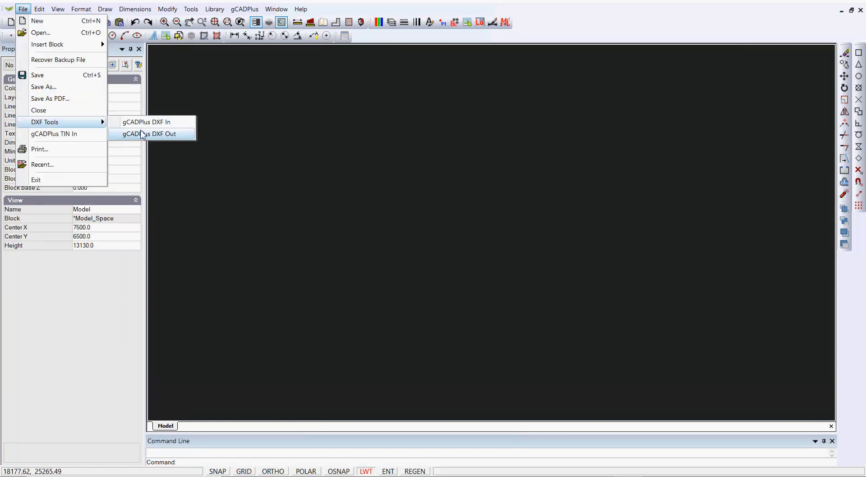
{"action": "left_click", "coordinate": [158, 123]}
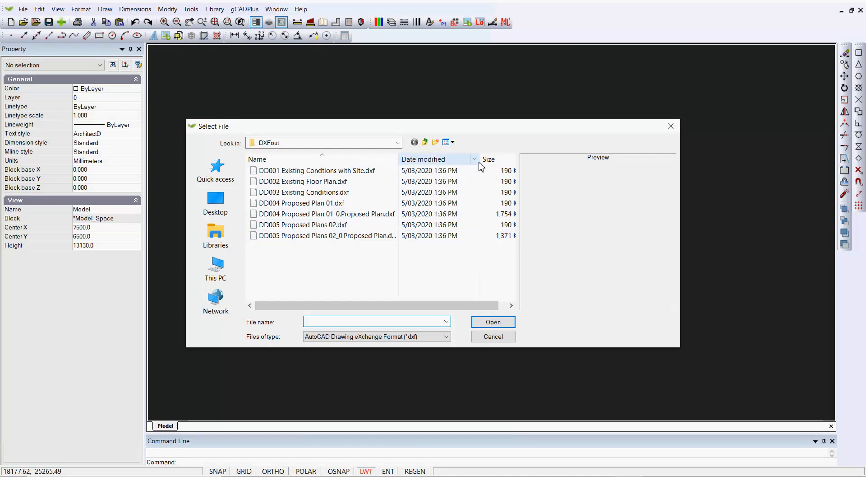
{"action": "left_click_drag", "start_coordinate": [480, 159], "coordinate": [466, 166]}
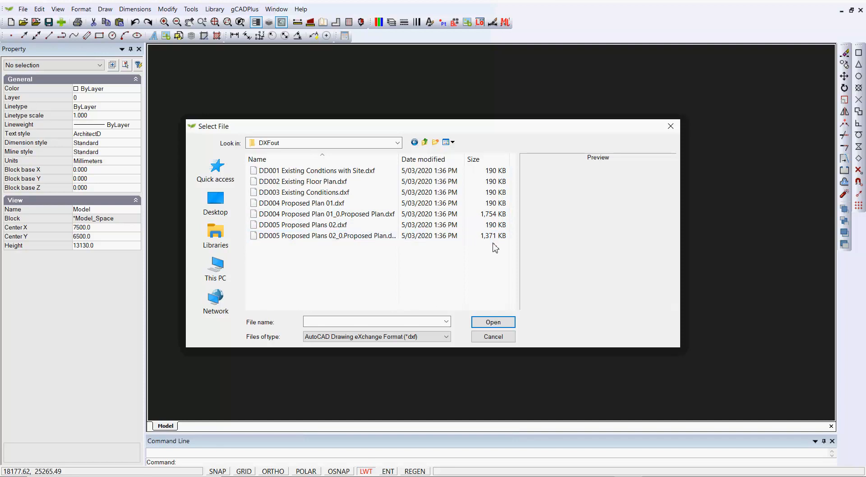
{"action": "left_click", "coordinate": [332, 175]}
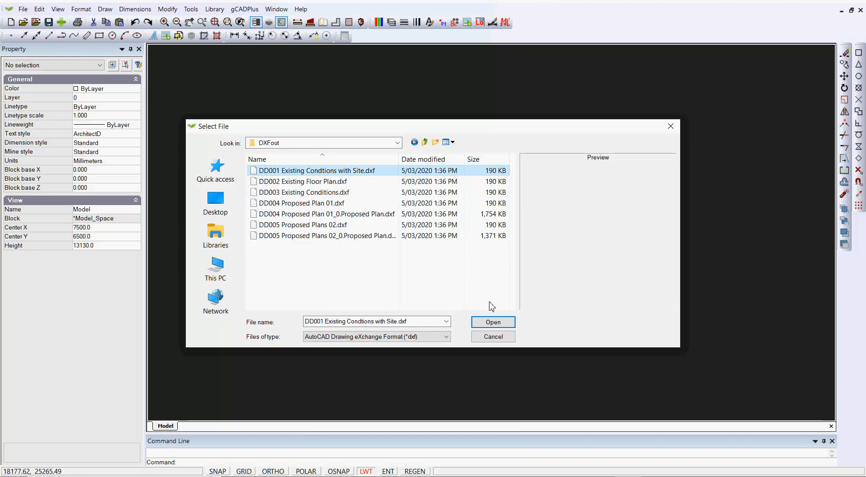
{"action": "left_click", "coordinate": [494, 322]}
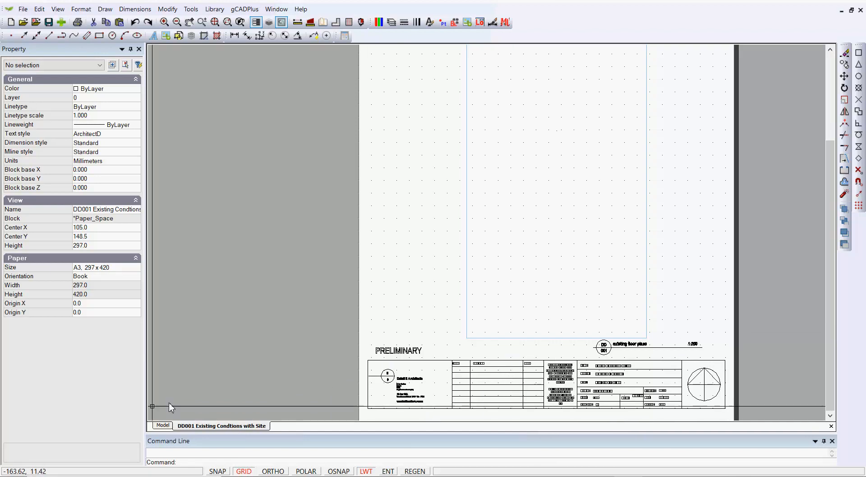
Show the full extents of model space and select the rectangular image frame to view its properties
{"action": "left_click", "coordinate": [155, 427]}
{"action": "right_click", "coordinate": [333, 218]}
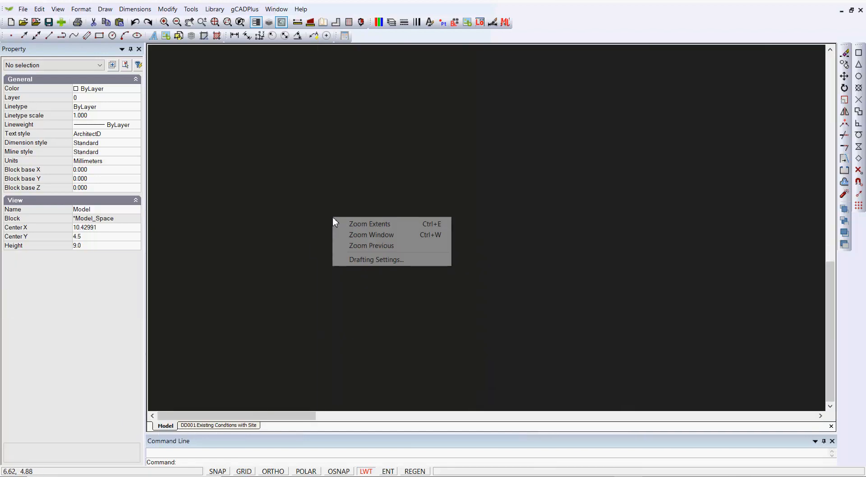
{"action": "left_click", "coordinate": [354, 224]}
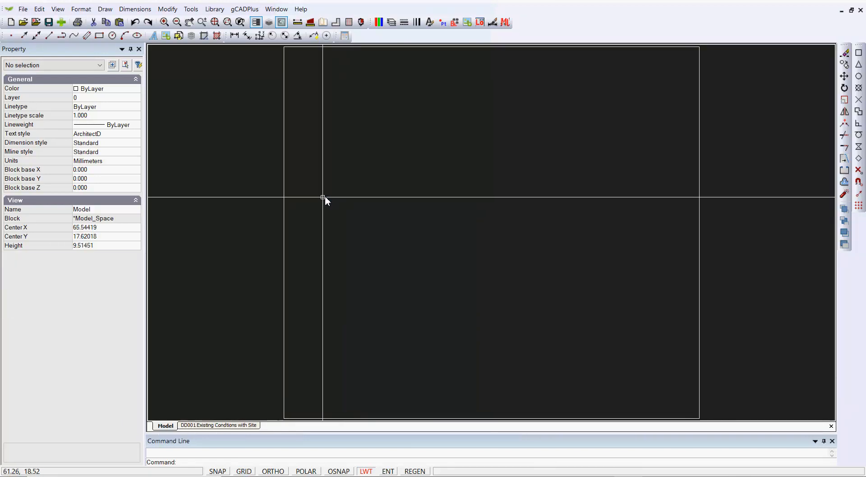
{"action": "left_click", "coordinate": [284, 222]}
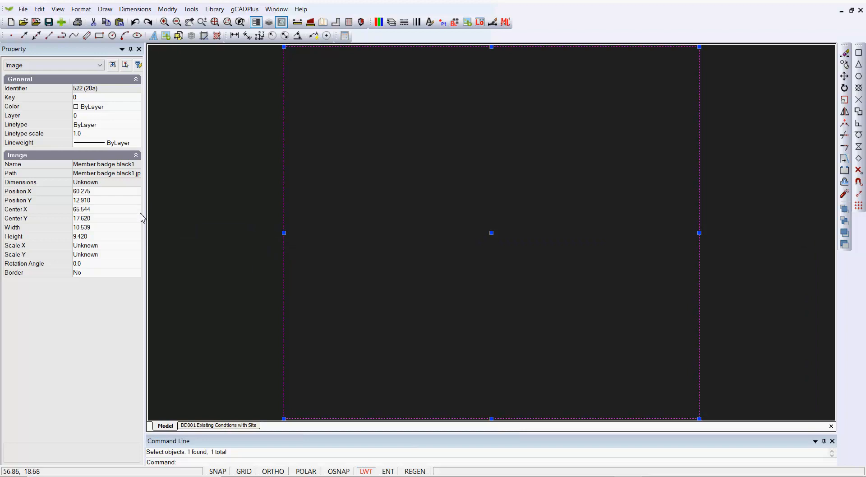
Check the status and saved path of the Member badge black1 image in the Image Manager, and clear the selection
{"action": "left_click", "coordinate": [82, 9]}
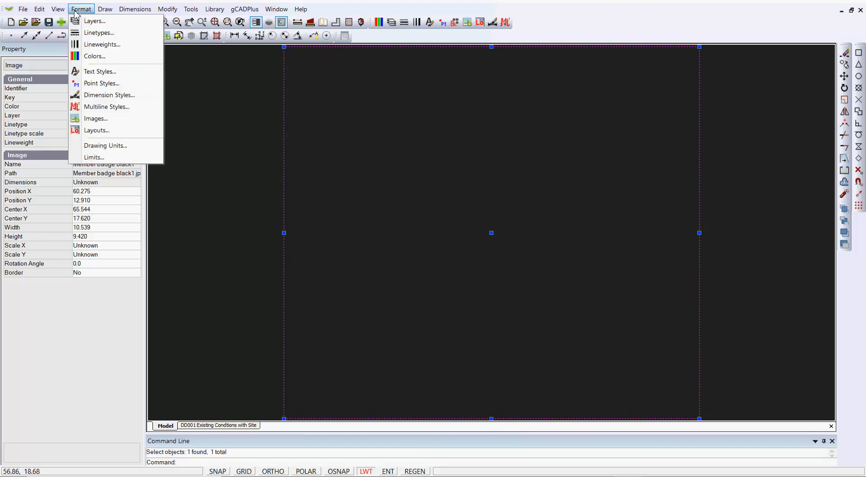
{"action": "left_click", "coordinate": [106, 118]}
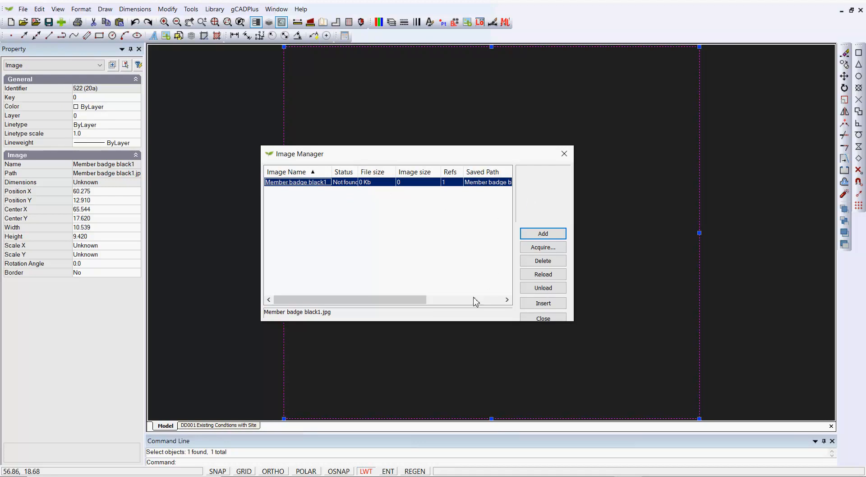
{"action": "left_click_drag", "start_coordinate": [424, 306], "coordinate": [466, 306]}
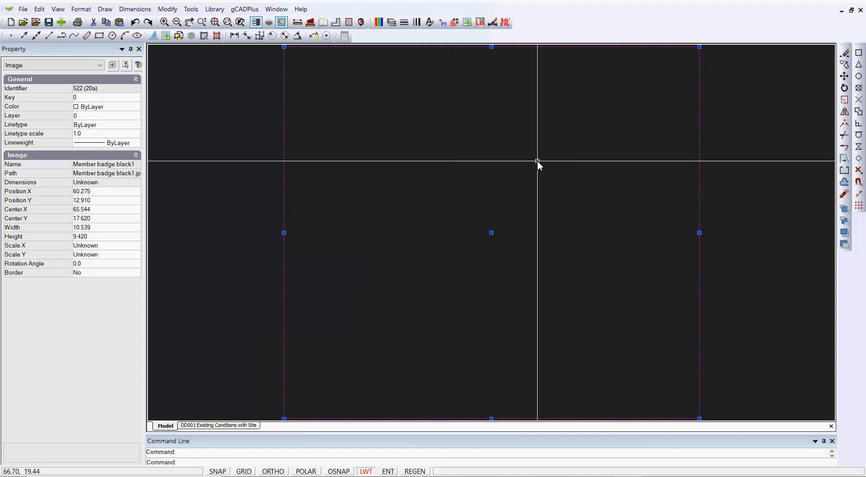
{"action": "key", "text": "Escape"}
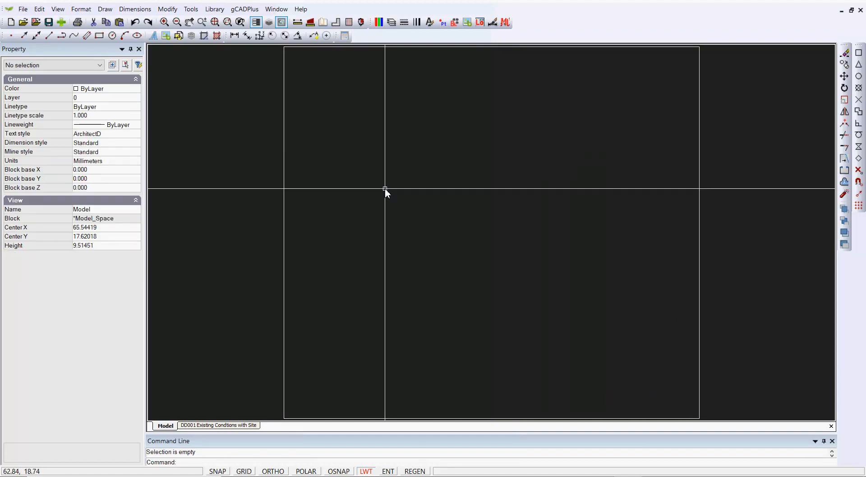
Close the drawing without saving and create a new one from the Default.lcd template
{"action": "left_click", "coordinate": [22, 9]}
{"action": "left_click", "coordinate": [35, 111]}
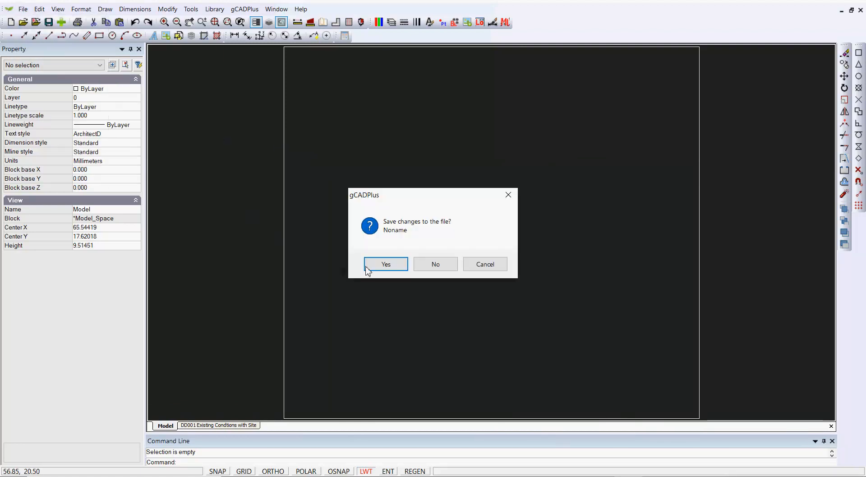
{"action": "left_click", "coordinate": [436, 264]}
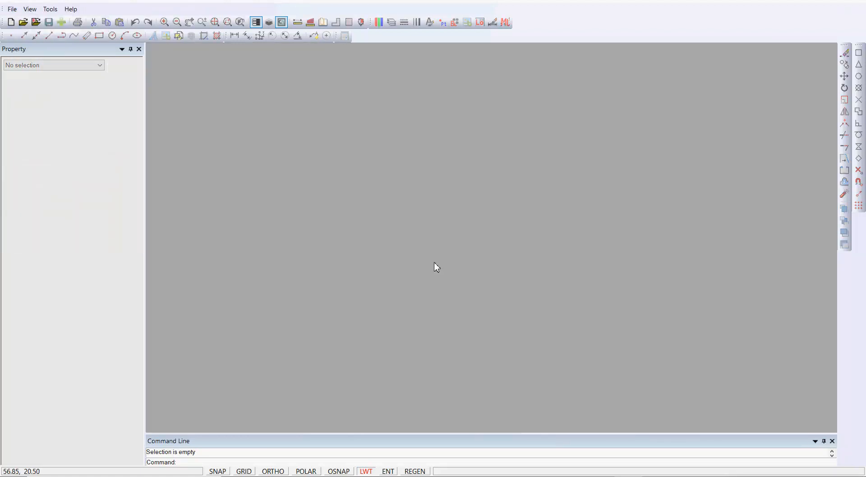
{"action": "left_click", "coordinate": [9, 21]}
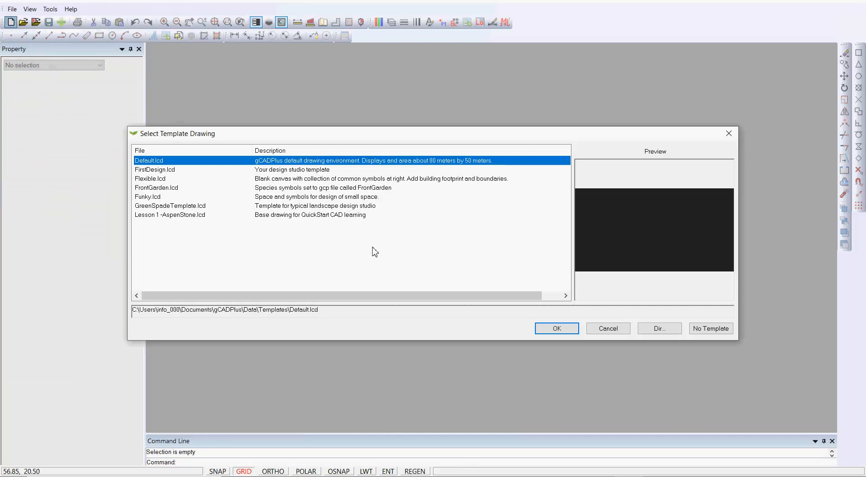
{"action": "left_click", "coordinate": [567, 329]}
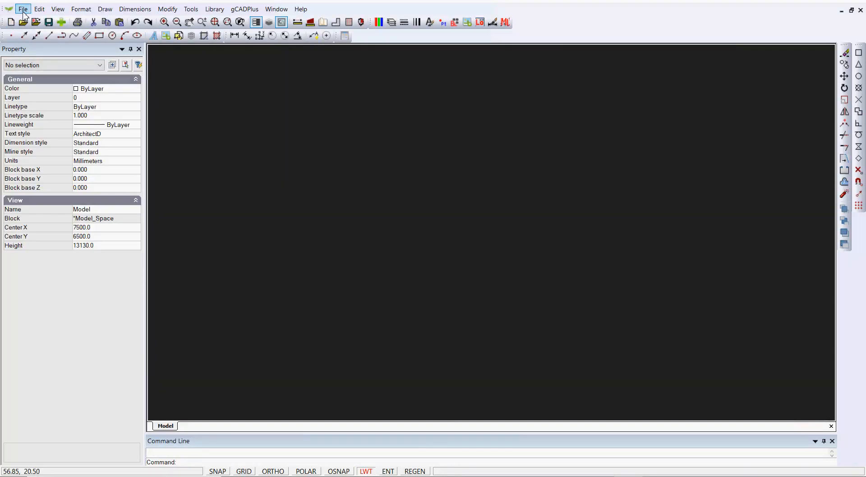
Import DD004 Proposed Plan 01_0.Proposed Plan.dxf from the DXFout folder using gCADPlus DXF In
{"action": "left_click", "coordinate": [23, 9]}
{"action": "mouse_move", "coordinate": [77, 124]}
{"action": "left_click", "coordinate": [135, 129]}
{"action": "left_click", "coordinate": [365, 215]}
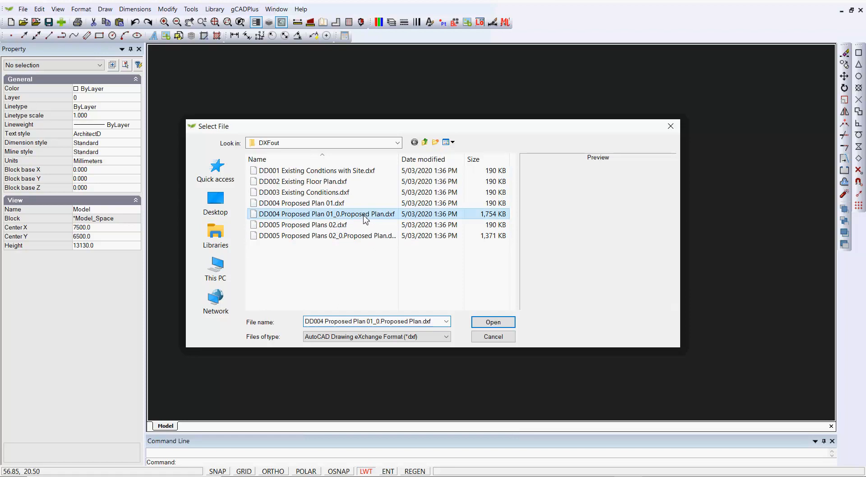
{"action": "left_click", "coordinate": [493, 322]}
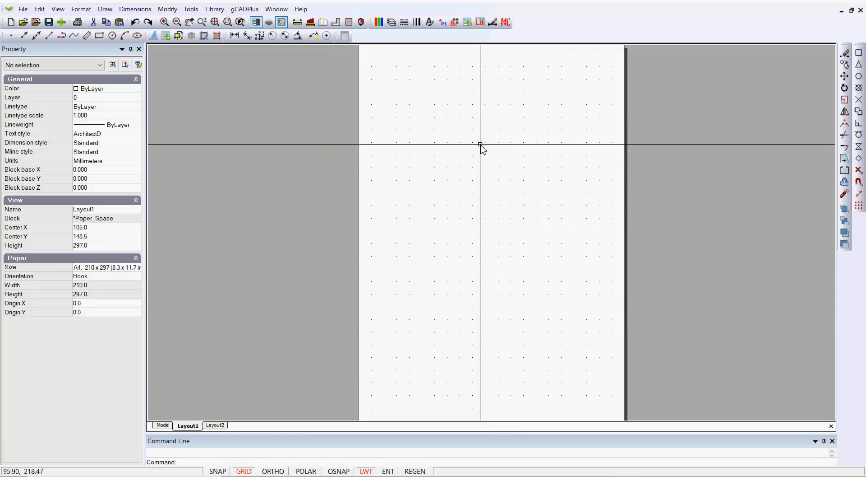
Check the Layout2 and Layout1 sheets for content, viewing the whole Layout1 page
{"action": "left_click", "coordinate": [219, 427]}
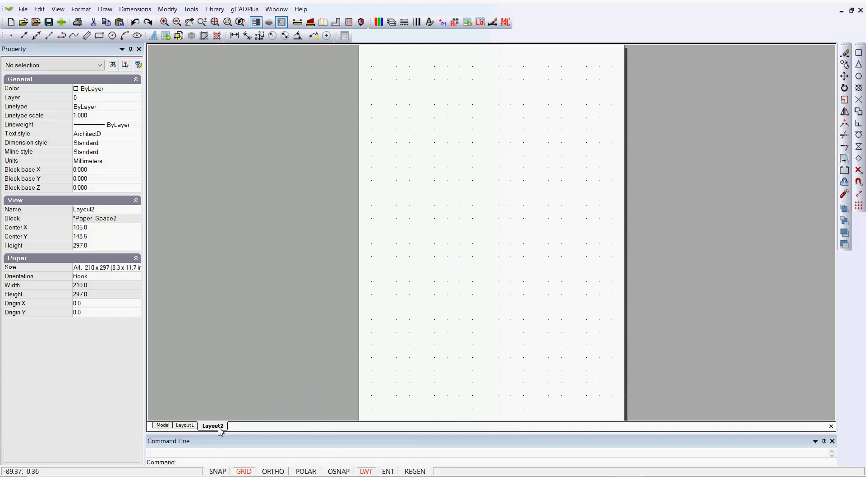
{"action": "left_click", "coordinate": [189, 426]}
{"action": "right_click", "coordinate": [253, 338]}
{"action": "left_click", "coordinate": [290, 361]}
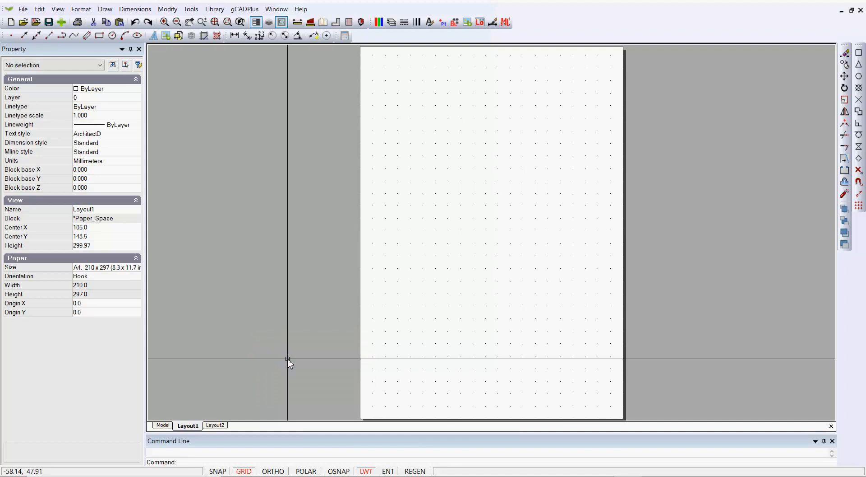
Examine the imported floor plan in model space, focusing on the pergola and kitchen area
{"action": "left_click", "coordinate": [163, 426]}
{"action": "right_click", "coordinate": [383, 170]}
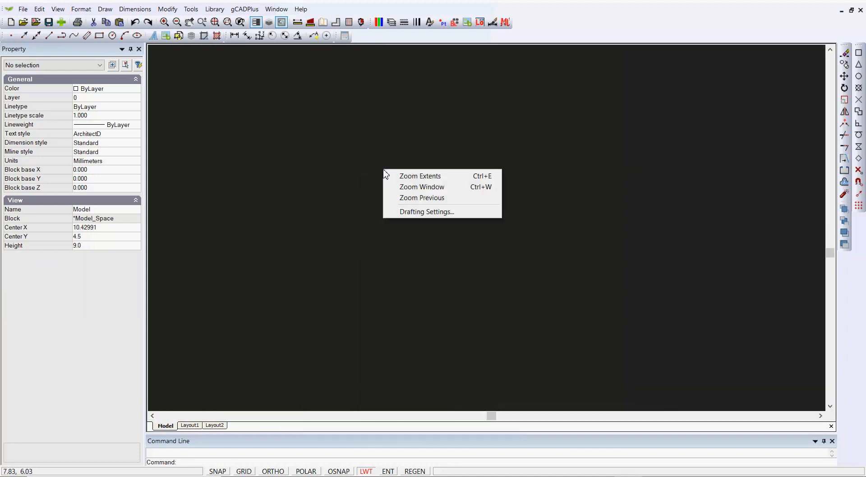
{"action": "left_click", "coordinate": [416, 179]}
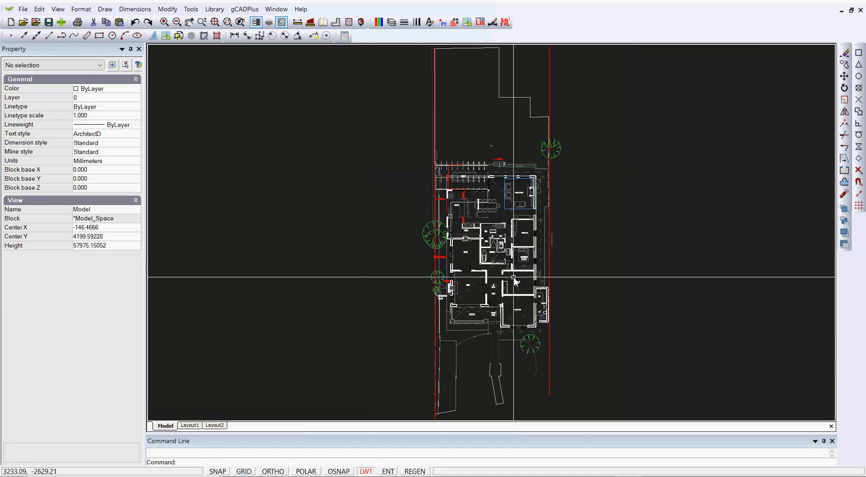
{"action": "scroll", "coordinate": [379, 194], "scroll_direction": "up", "scroll_amount": 4}
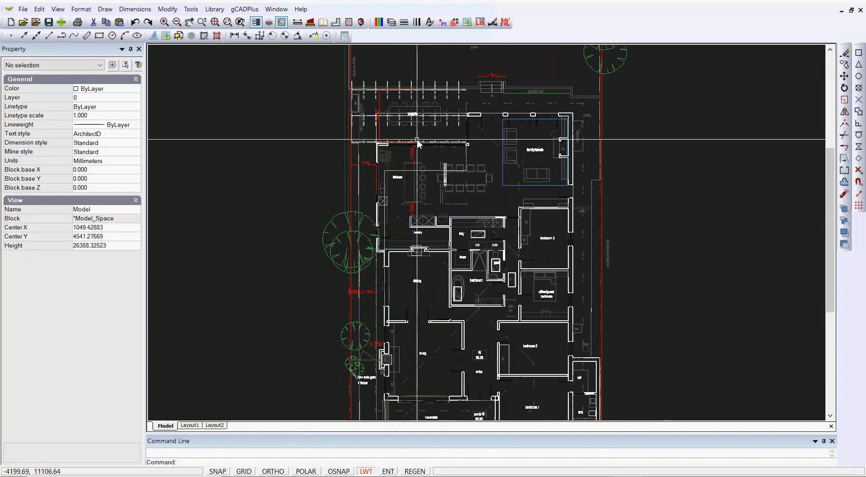
{"action": "scroll", "coordinate": [424, 135], "scroll_direction": "up", "scroll_amount": 3}
{"action": "middle_click_drag", "start_coordinate": [427, 133], "coordinate": [417, 246]}
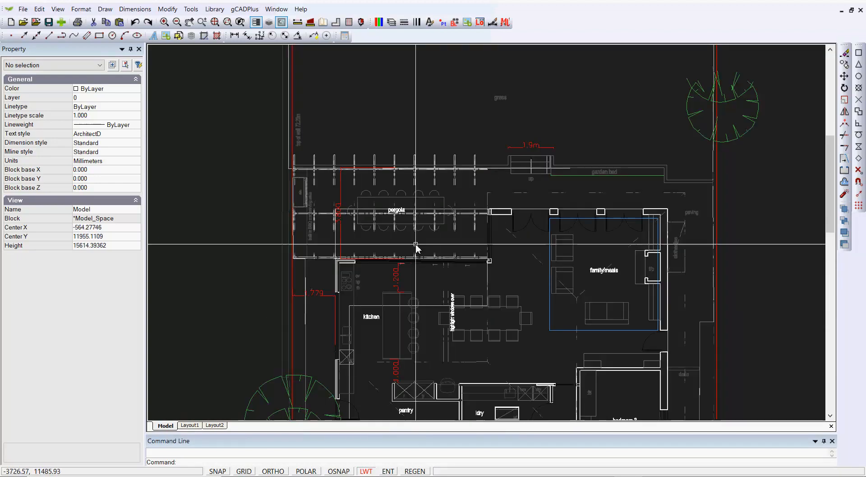
Change the drawing background colour from black to white
{"action": "left_click", "coordinate": [59, 10]}
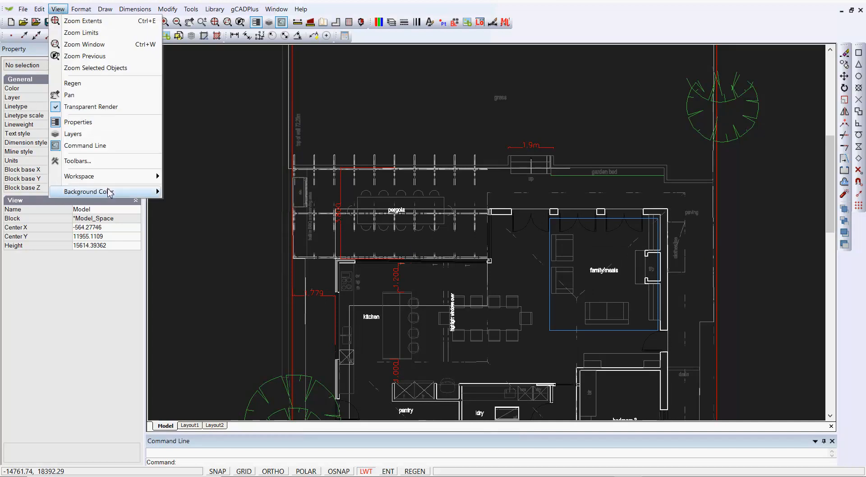
{"action": "mouse_move", "coordinate": [132, 191]}
{"action": "left_click", "coordinate": [187, 193]}
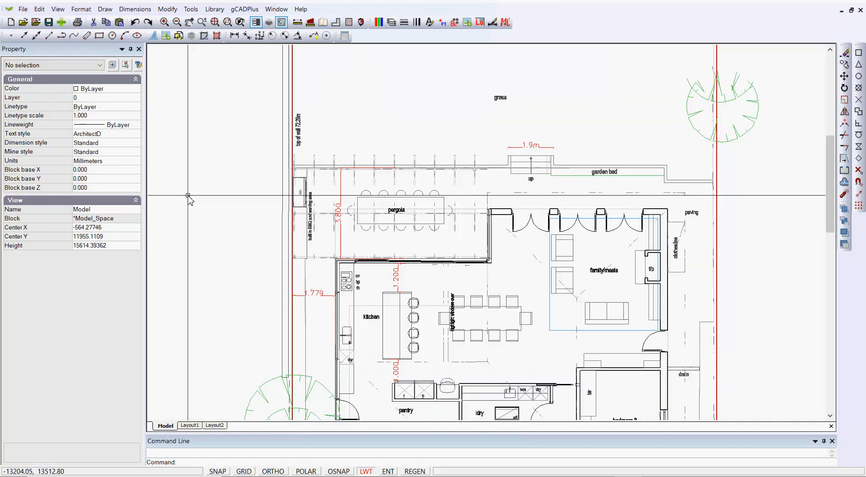
Examine the plan's linework and labels around the pergola, garden bed and family/meals area
{"action": "scroll", "coordinate": [387, 185], "scroll_direction": "up", "scroll_amount": 4}
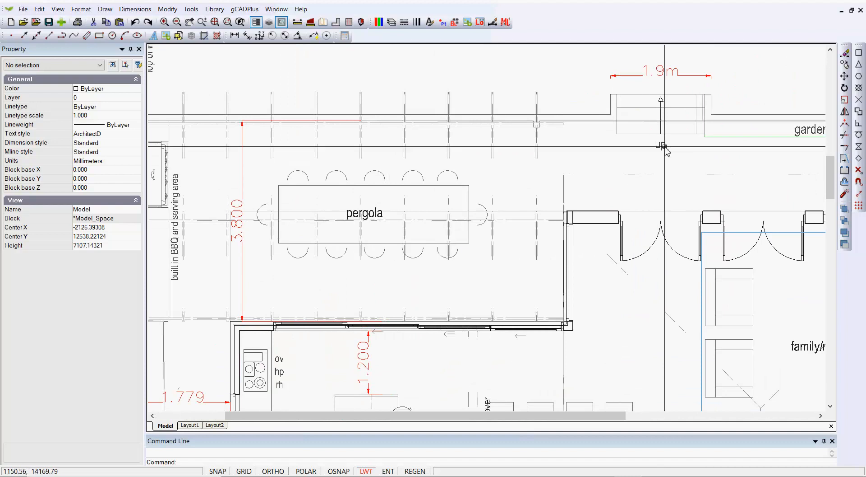
{"action": "scroll", "coordinate": [564, 176], "scroll_direction": "down", "scroll_amount": 2}
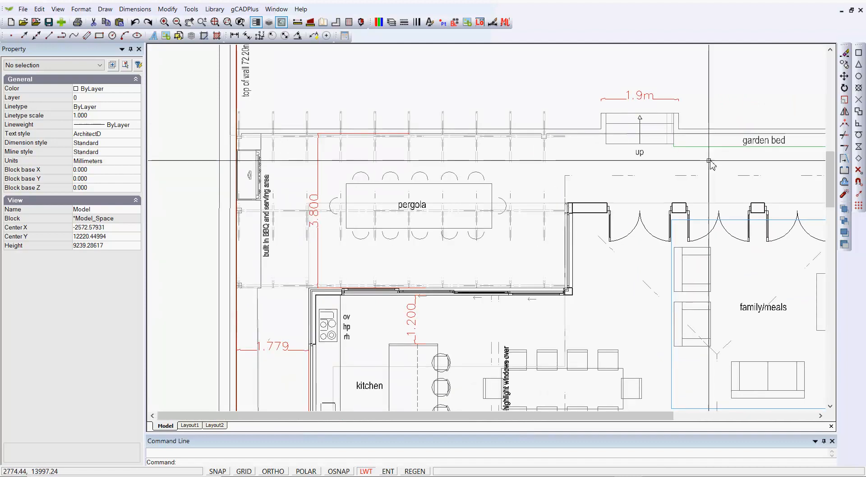
{"action": "scroll", "coordinate": [558, 180], "scroll_direction": "down", "scroll_amount": 2}
{"action": "scroll", "coordinate": [347, 103], "scroll_direction": "up", "scroll_amount": 4}
{"action": "scroll", "coordinate": [595, 106], "scroll_direction": "down", "scroll_amount": 2}
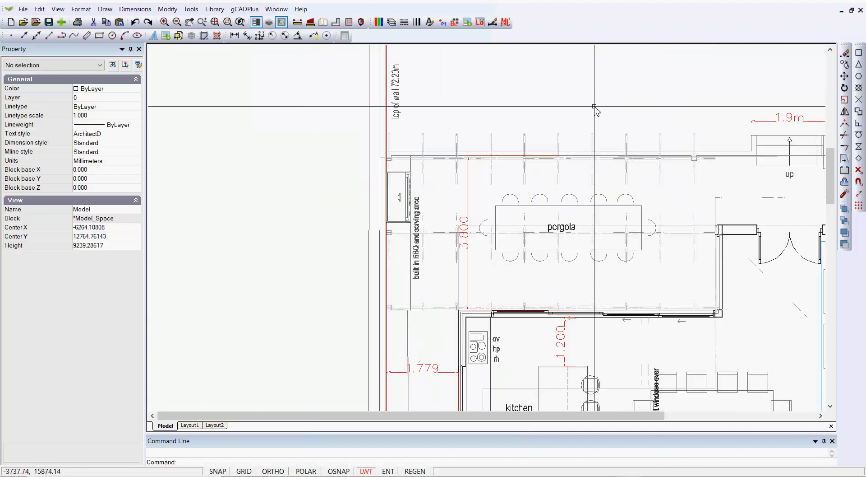
{"action": "middle_click_drag", "start_coordinate": [652, 93], "coordinate": [466, 188]}
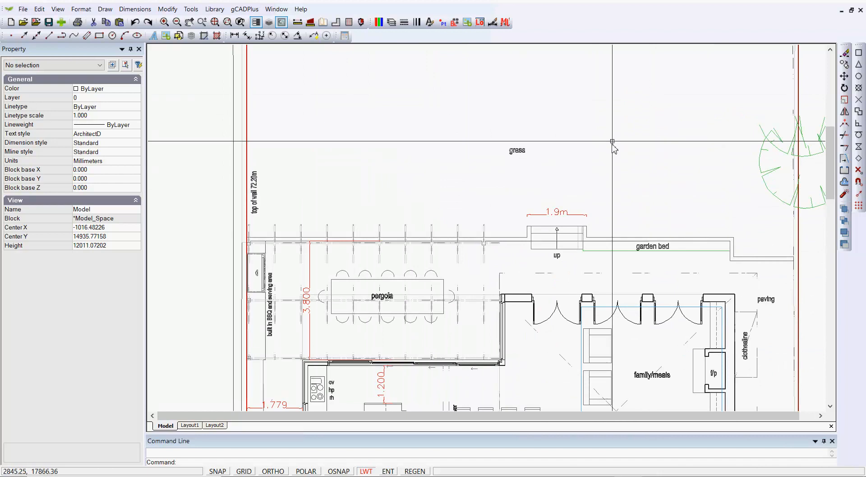
{"action": "scroll", "coordinate": [605, 144], "scroll_direction": "down", "scroll_amount": 1}
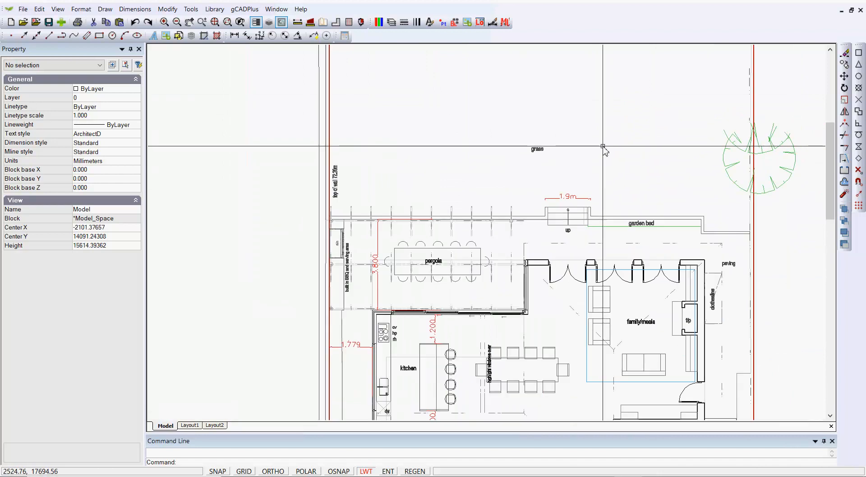
Check the properties of a line in the upper tree symbol and one in the tree beside the pantry, then clear the selection
{"action": "left_click", "coordinate": [791, 177]}
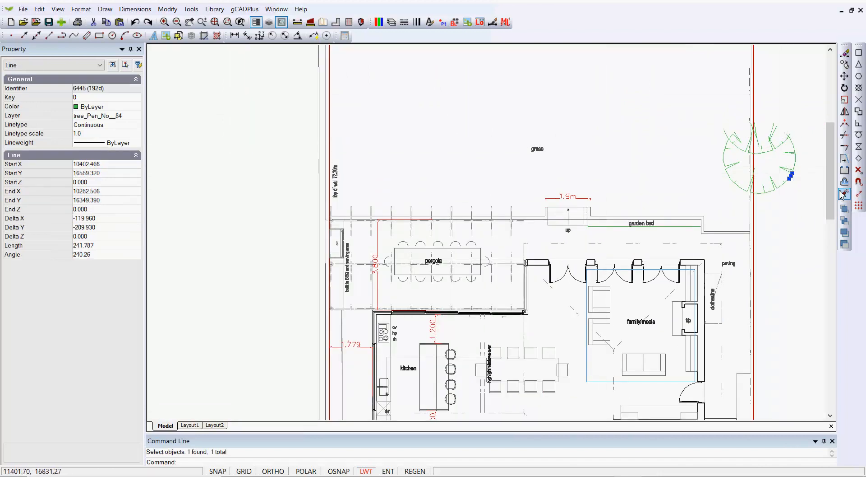
{"action": "scroll", "coordinate": [533, 259], "scroll_direction": "down", "scroll_amount": 2}
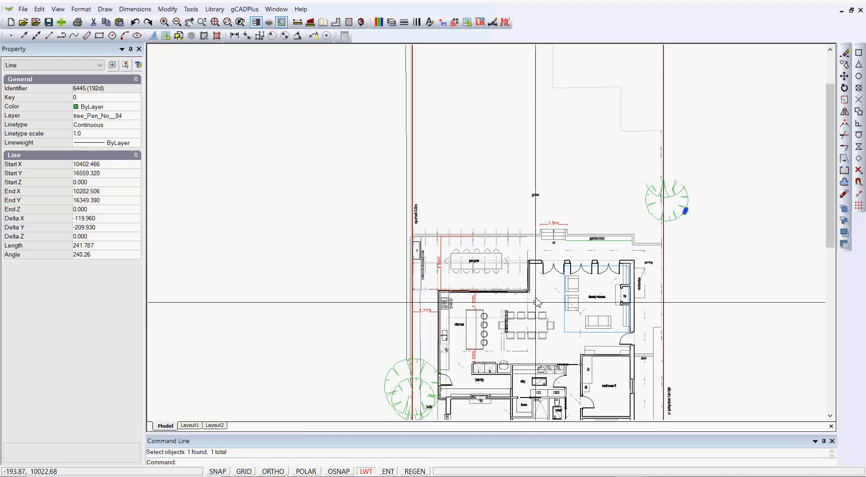
{"action": "scroll", "coordinate": [420, 396], "scroll_direction": "up", "scroll_amount": 1}
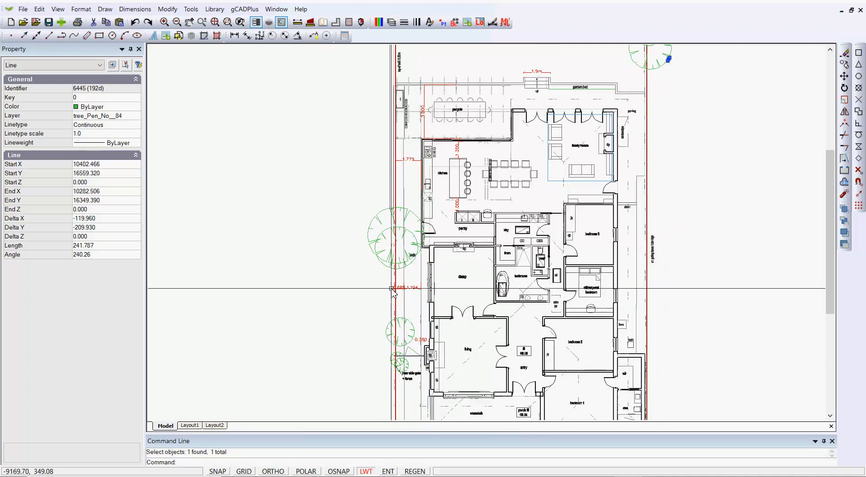
{"action": "scroll", "coordinate": [373, 281], "scroll_direction": "up", "scroll_amount": 2}
{"action": "left_click", "coordinate": [395, 185]}
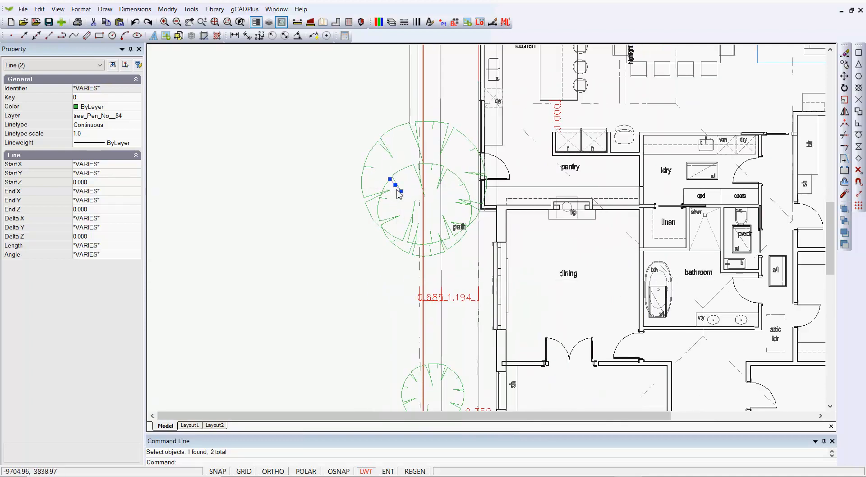
{"action": "key", "text": "Escape"}
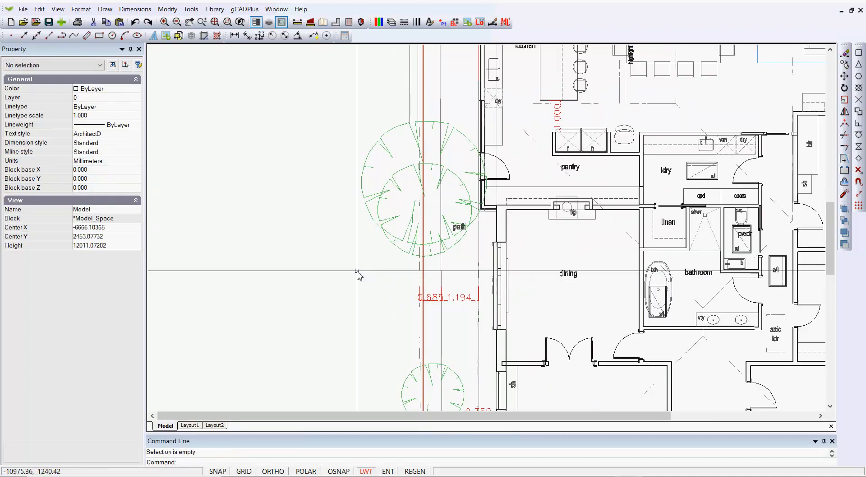
Review the drawing's block list, stepping from Arena_016 to ARROWHEAD_8 to check previews and reference counts, and close it
{"action": "left_click", "coordinate": [456, 23]}
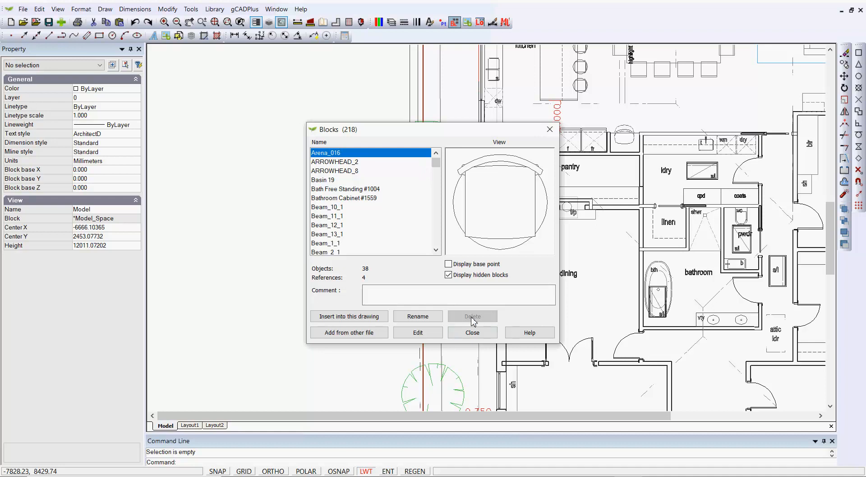
{"action": "key", "text": "Down"}
{"action": "key", "text": "Down"}
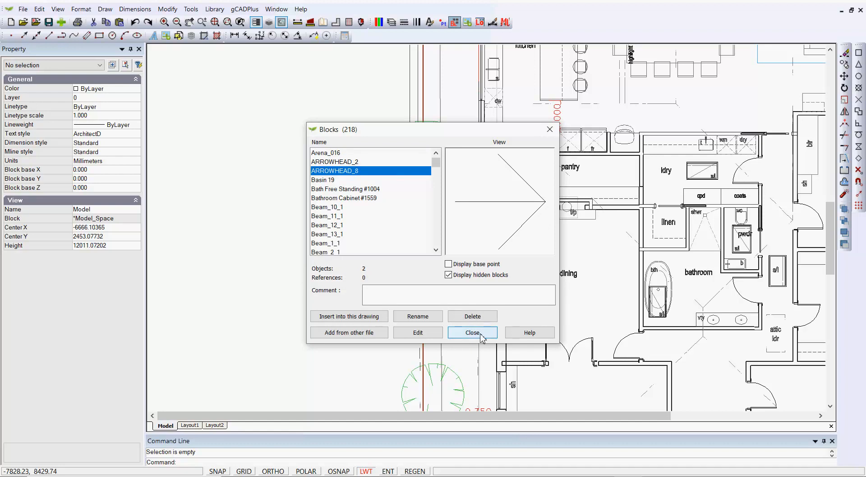
{"action": "left_click", "coordinate": [481, 334]}
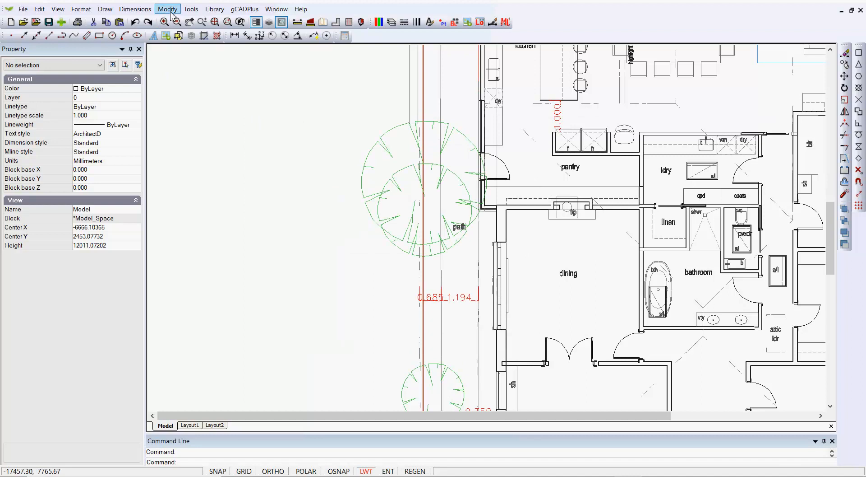
Purge the unused objects from the drawing
{"action": "left_click", "coordinate": [191, 9]}
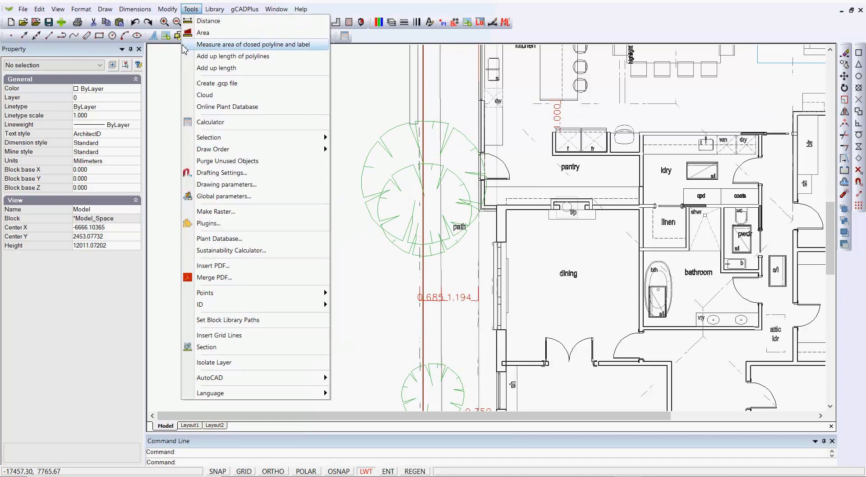
{"action": "left_click", "coordinate": [239, 162]}
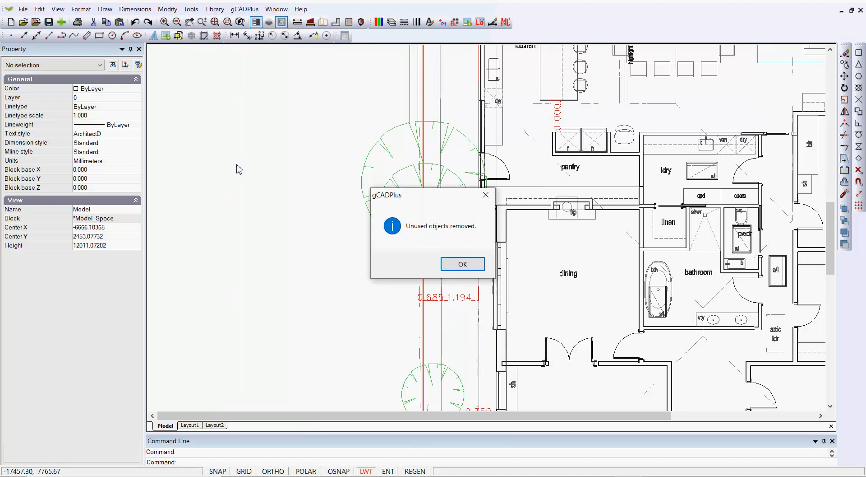
{"action": "left_click", "coordinate": [444, 264]}
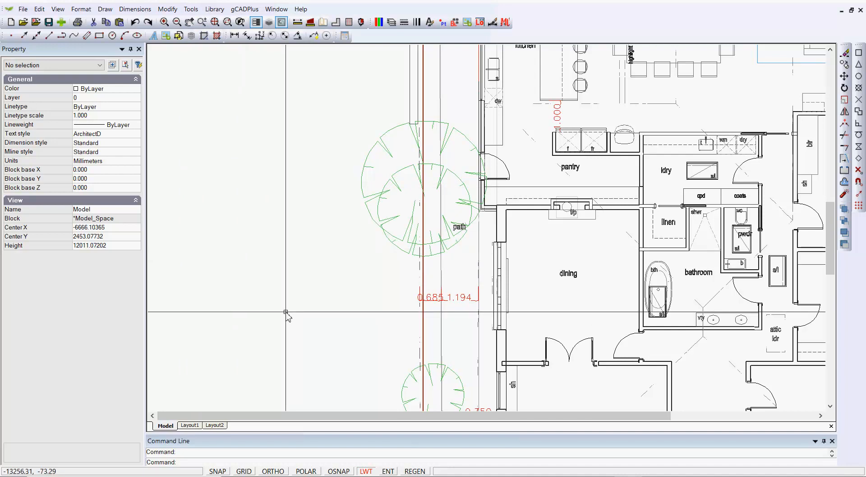
Examine the overall site and floor plan in model space, including the boundaries and trees
{"action": "scroll", "coordinate": [286, 311], "scroll_direction": "down", "scroll_amount": 3}
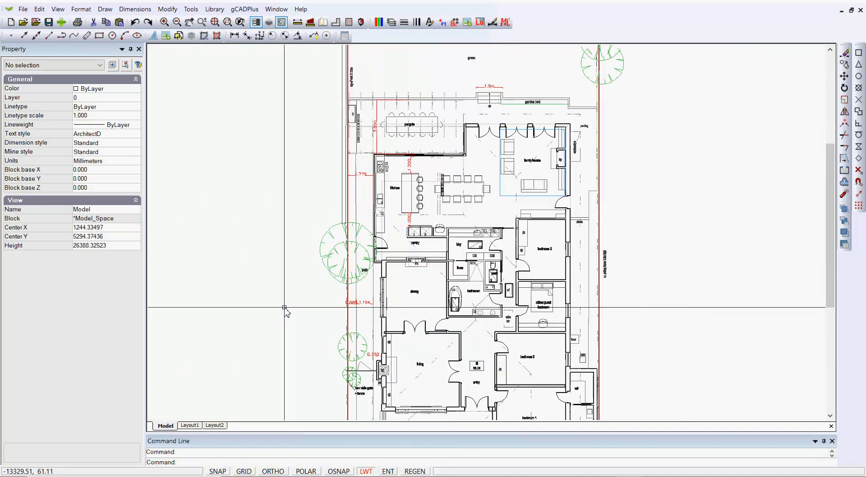
{"action": "middle_click_drag", "start_coordinate": [414, 328], "coordinate": [414, 292]}
{"action": "scroll", "coordinate": [414, 292], "scroll_direction": "down", "scroll_amount": 1}
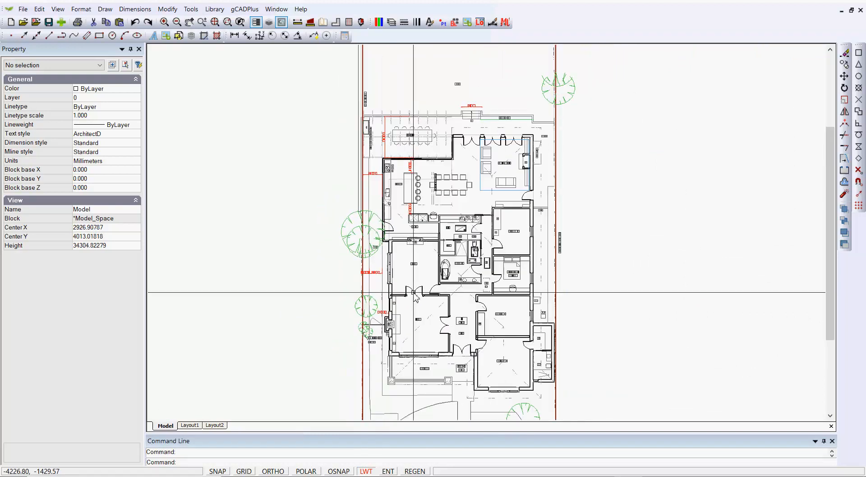
{"action": "scroll", "coordinate": [413, 293], "scroll_direction": "down", "scroll_amount": 2}
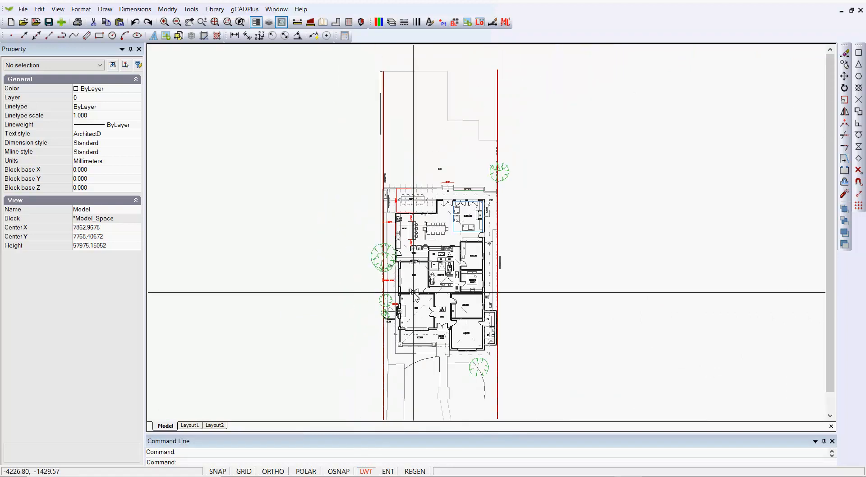
{"action": "scroll", "coordinate": [404, 285], "scroll_direction": "up", "scroll_amount": 2}
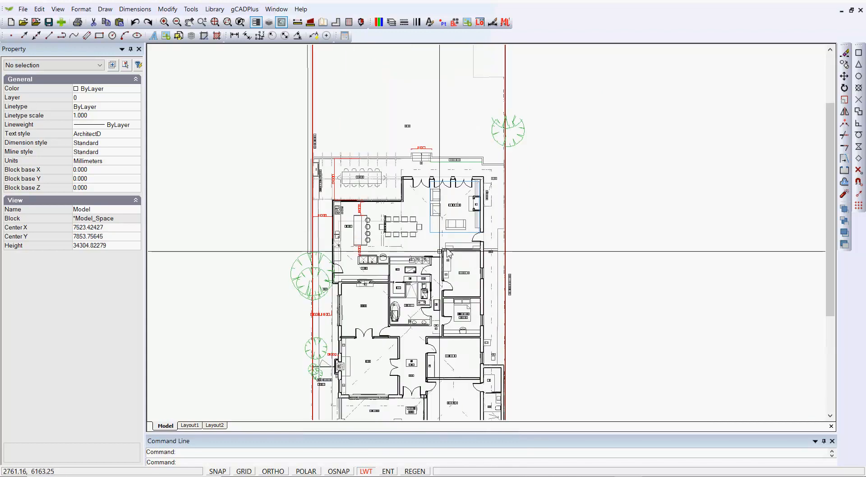